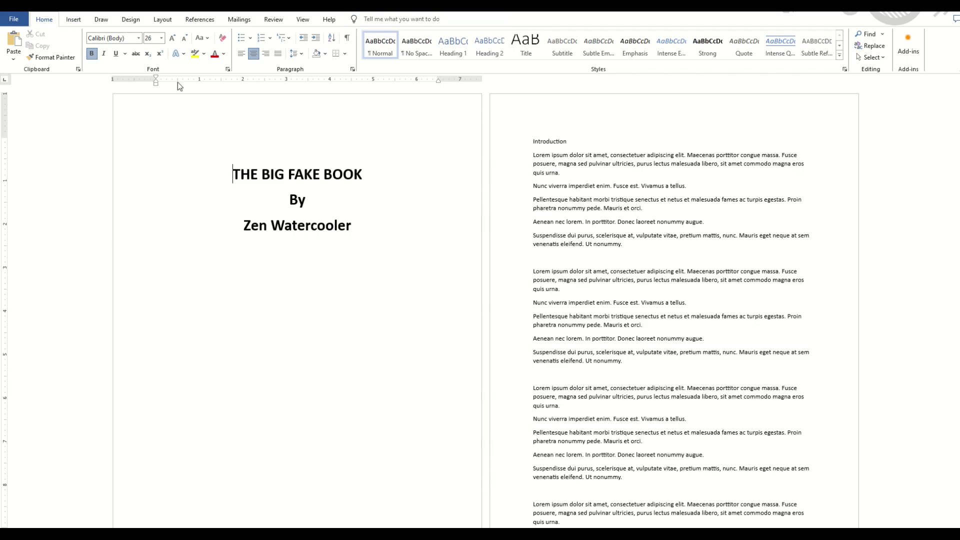
# Browse the References tab and the expanded Styles gallery, then scroll to the Introduction page.
pyautogui.click(193, 21)
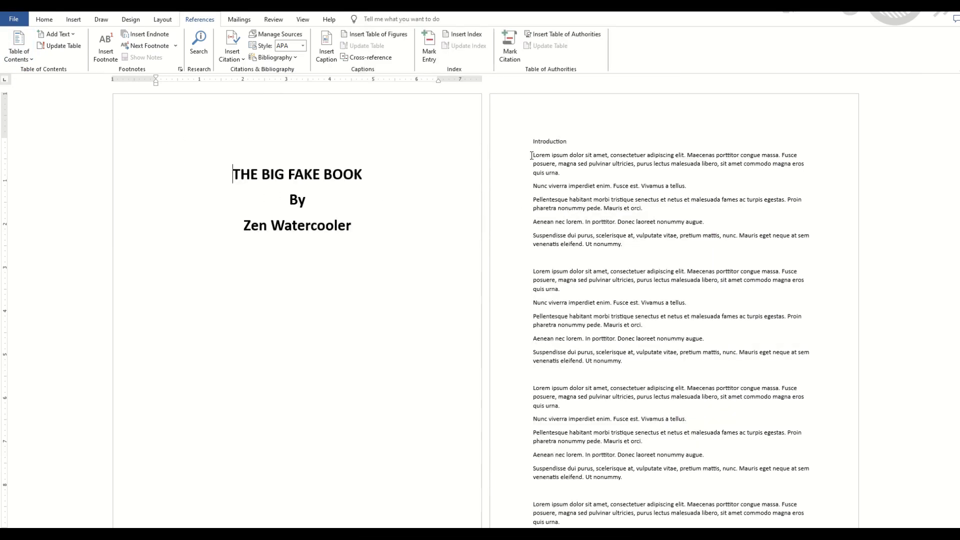
pyautogui.click(43, 20)
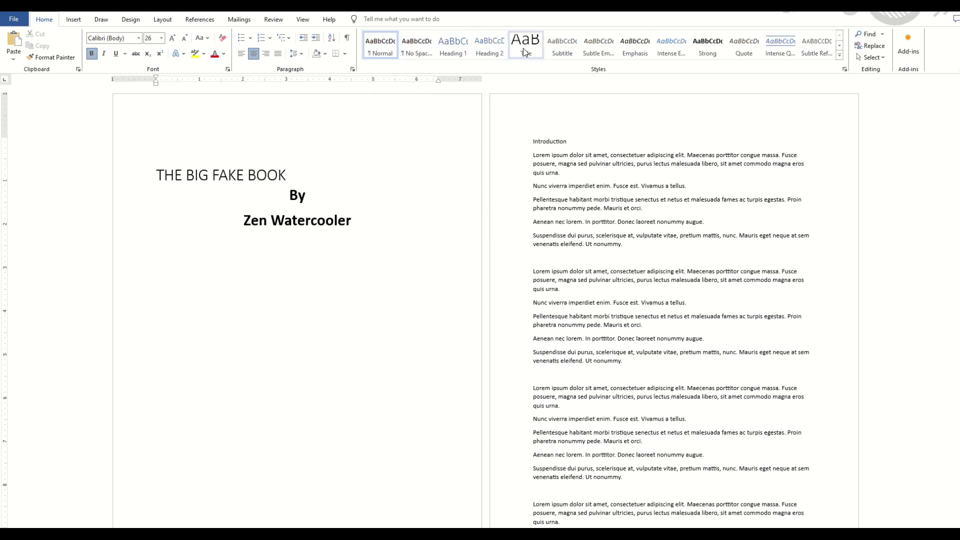
pyautogui.click(840, 55)
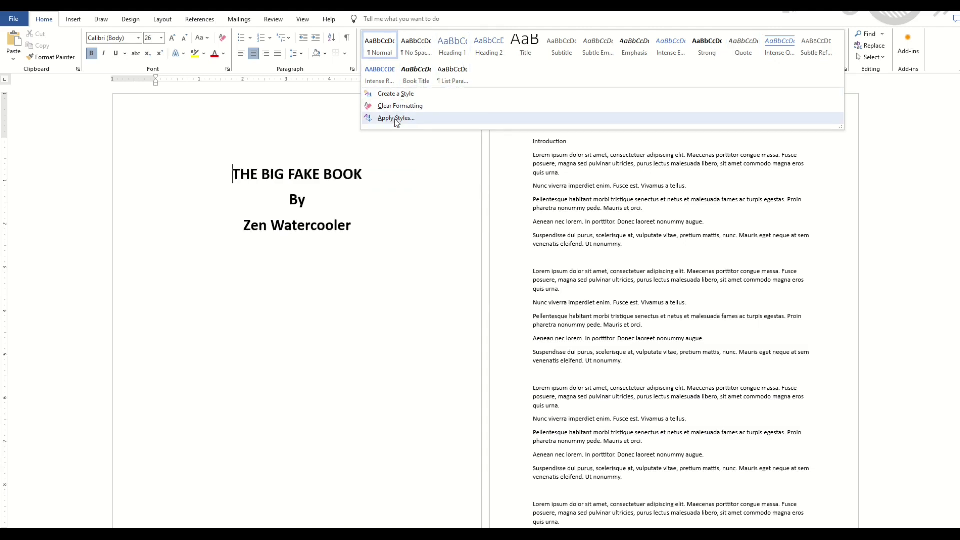
pyautogui.click(345, 246)
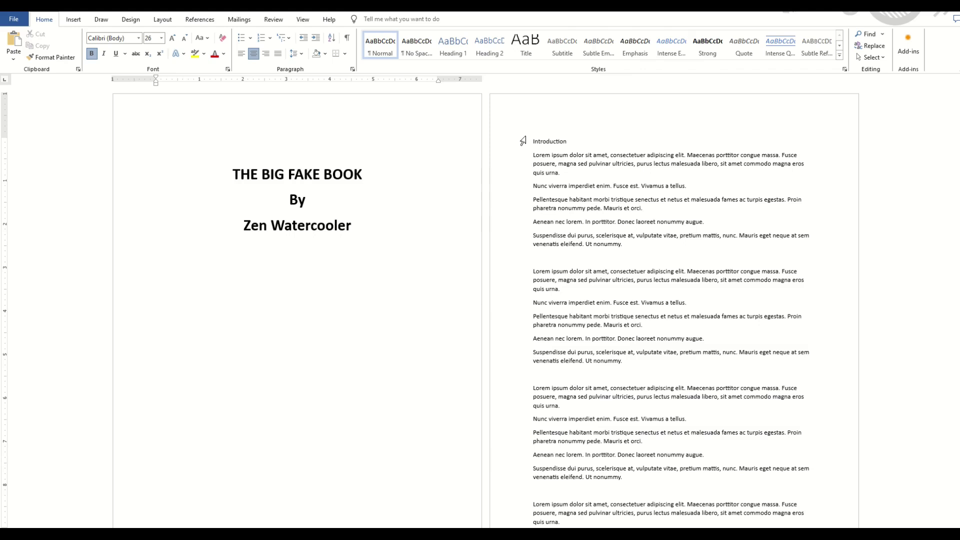
pyautogui.scroll(-15, 608, 166)
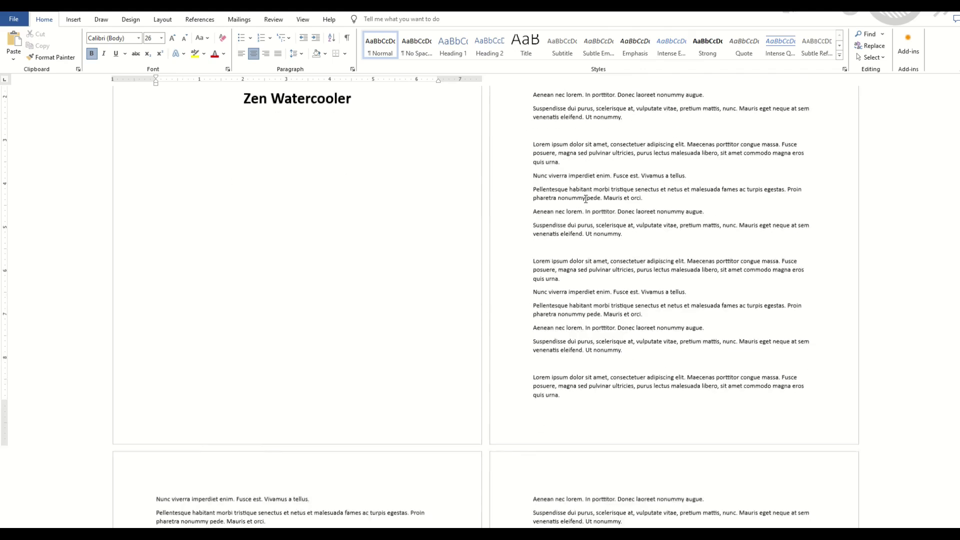
pyautogui.scroll(-8, 582, 203)
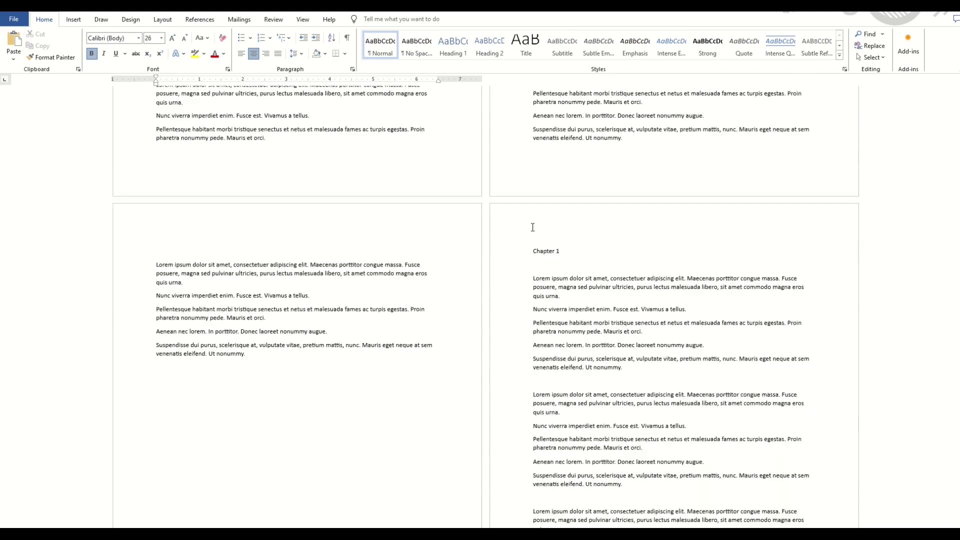
pyautogui.scroll(-4, 576, 197)
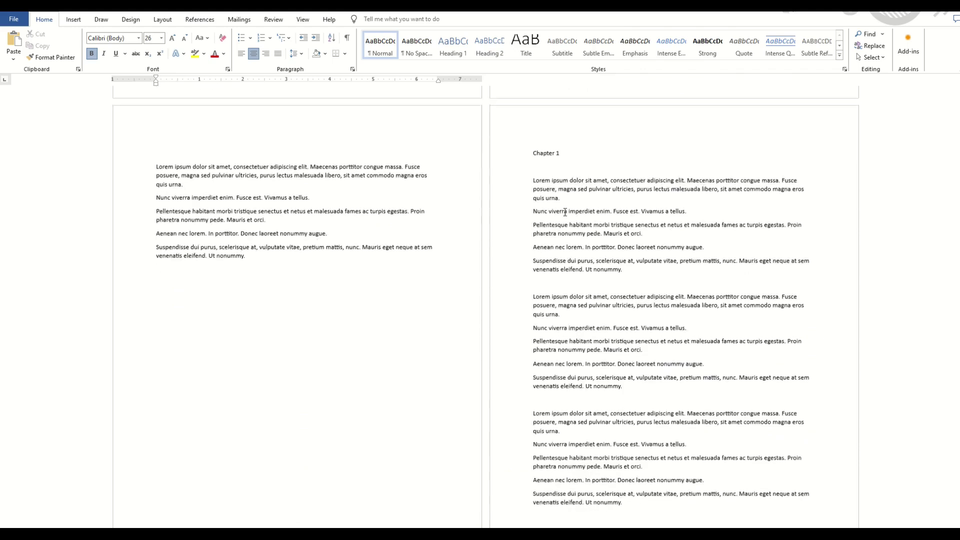
pyautogui.scroll(5, 750, 240)
pyautogui.scroll(2, 811, 255)
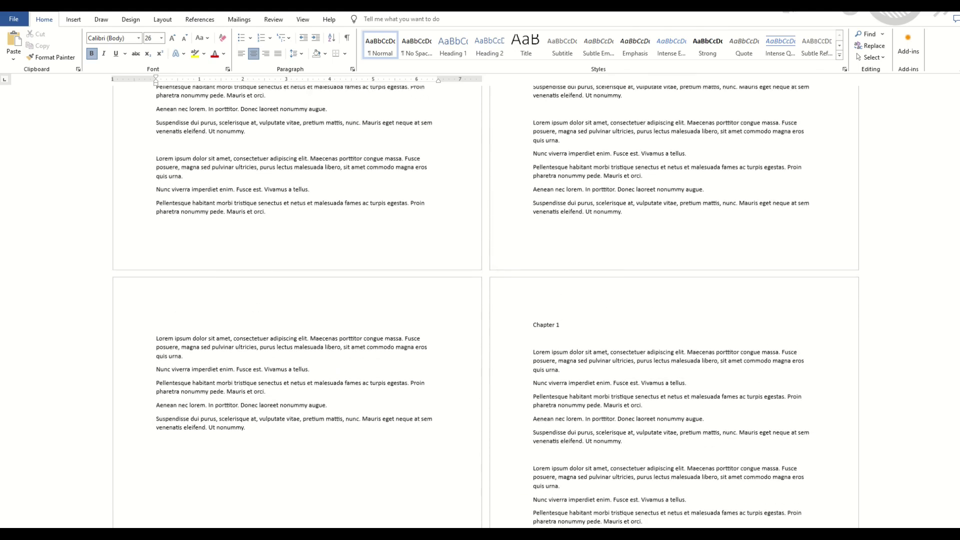
pyautogui.moveTo(956, 280); pyautogui.dragTo(955, 250)
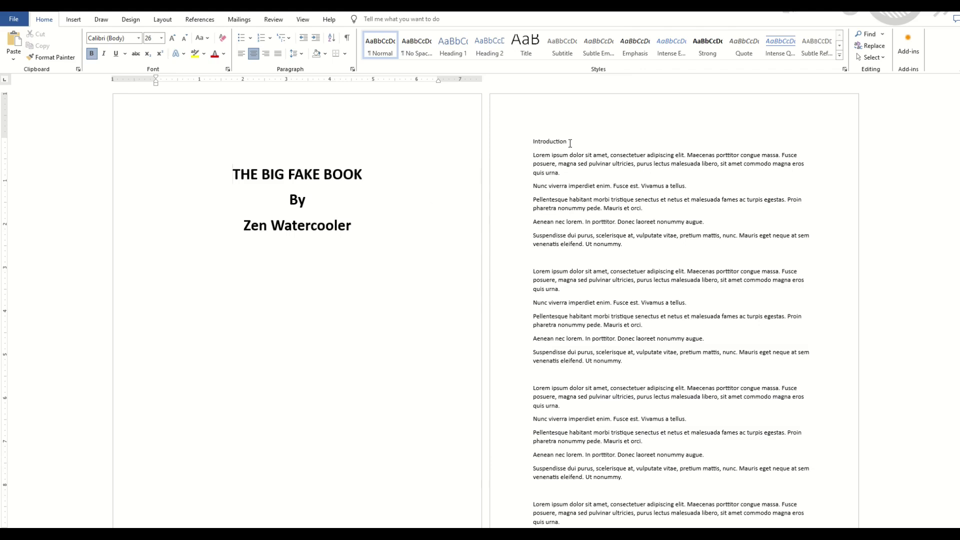
# Format Introduction as bold 18 pt Futura Hv BT and update Heading 1 to match it.
pyautogui.moveTo(568, 142); pyautogui.dragTo(534, 142)
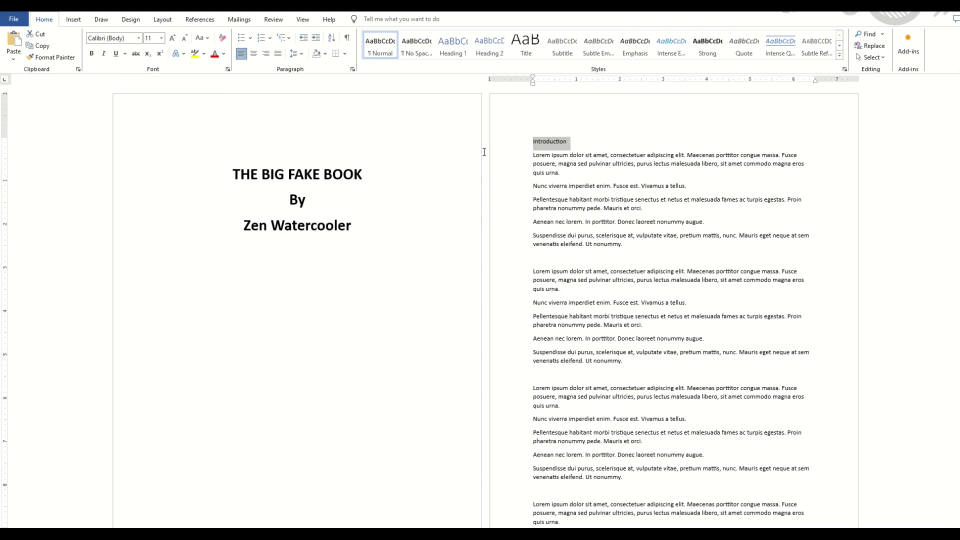
pyautogui.click(161, 38)
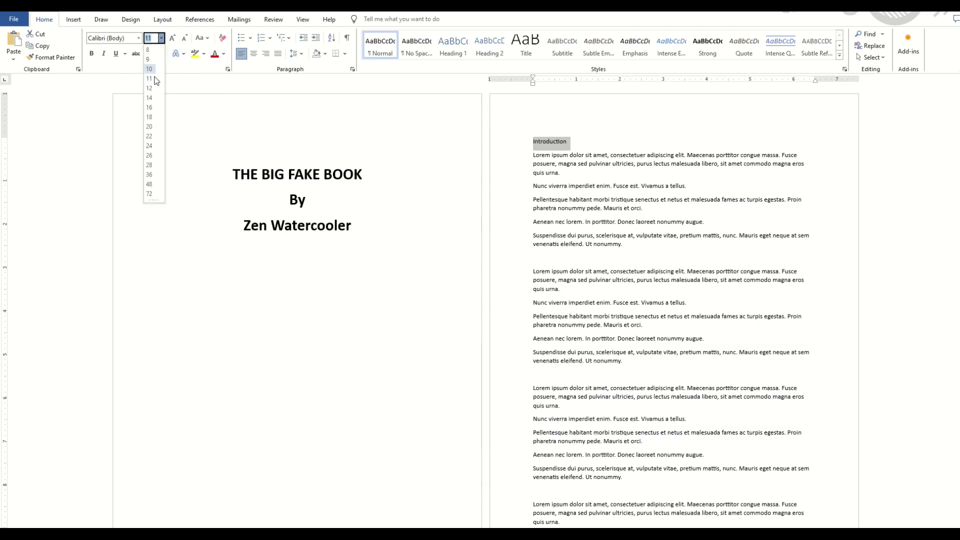
pyautogui.click(150, 117)
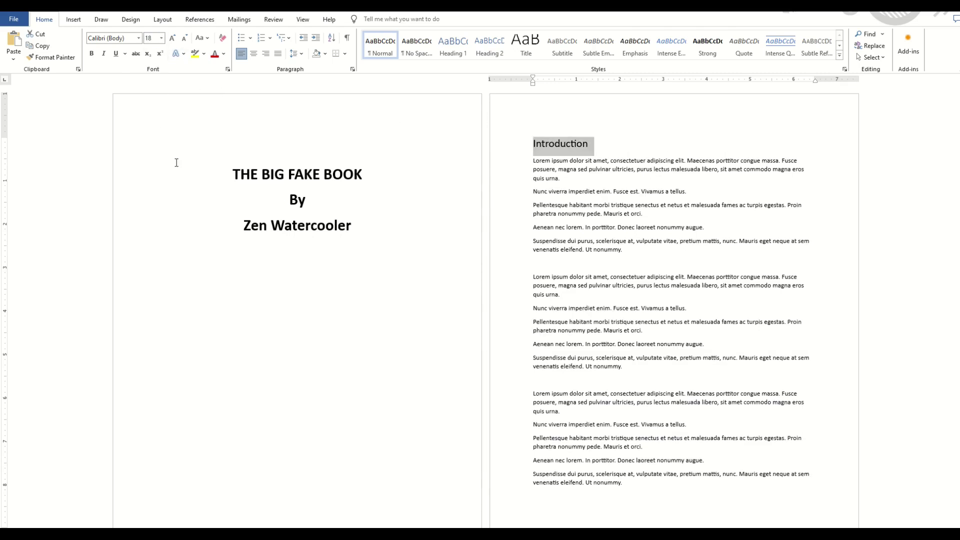
pyautogui.click(92, 53)
pyautogui.click(138, 40)
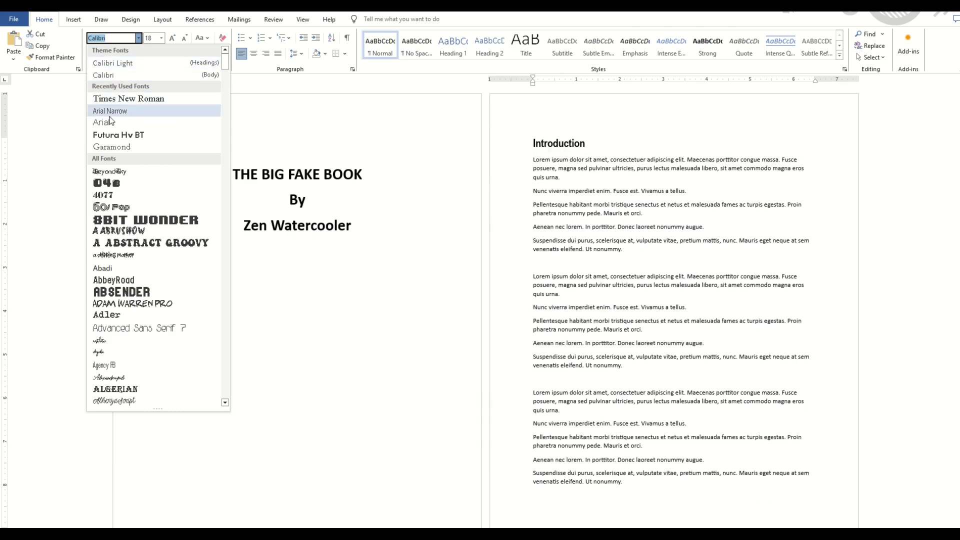
pyautogui.click(114, 133)
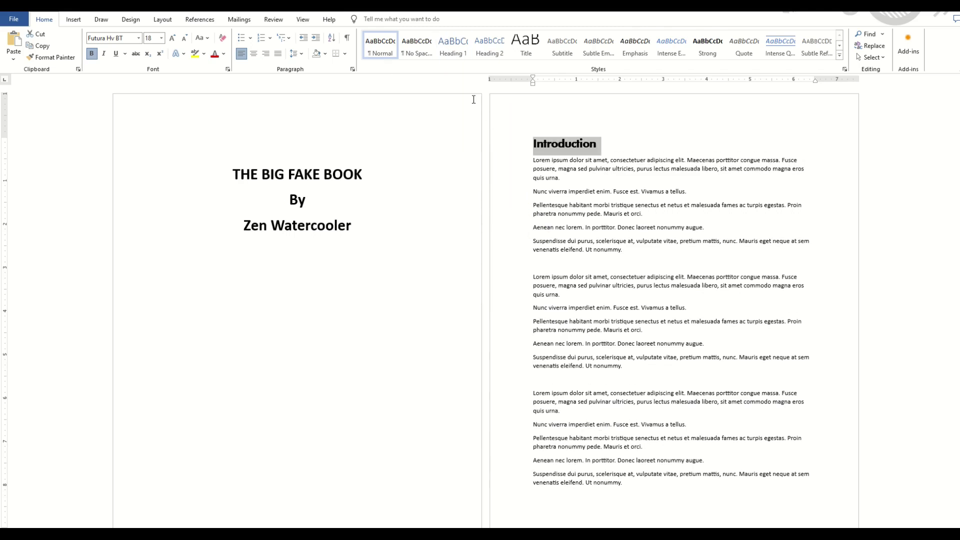
pyautogui.rightClick(449, 49)
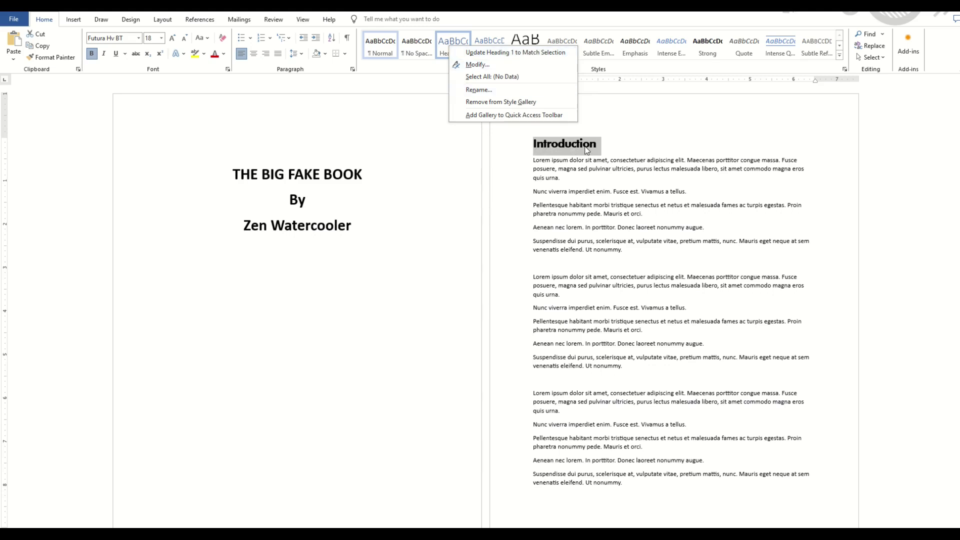
pyautogui.click(465, 52)
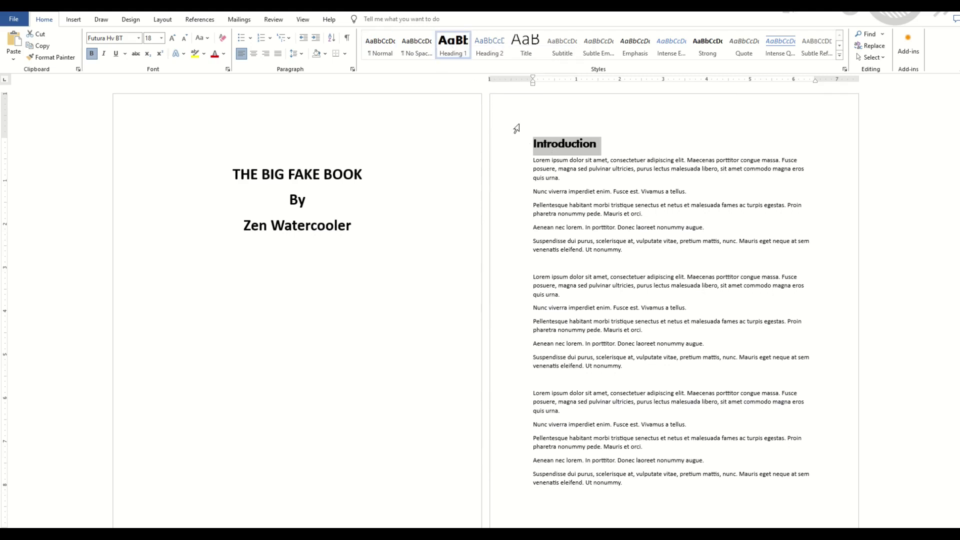
# Apply the Heading 1 style to the Chapter 1 title.
pyautogui.scroll(-10, 560, 125)
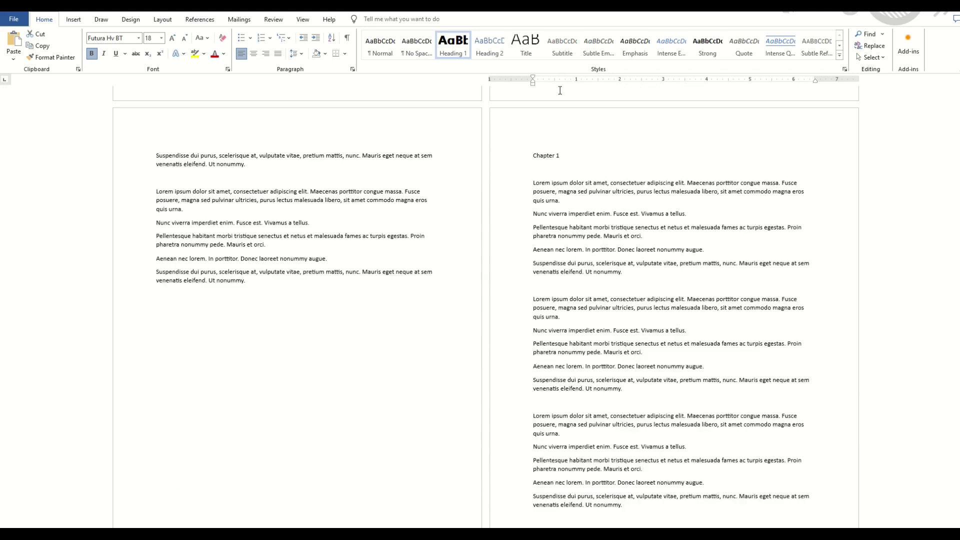
pyautogui.scroll(1, 537, 176)
pyautogui.moveTo(589, 176); pyautogui.dragTo(534, 176)
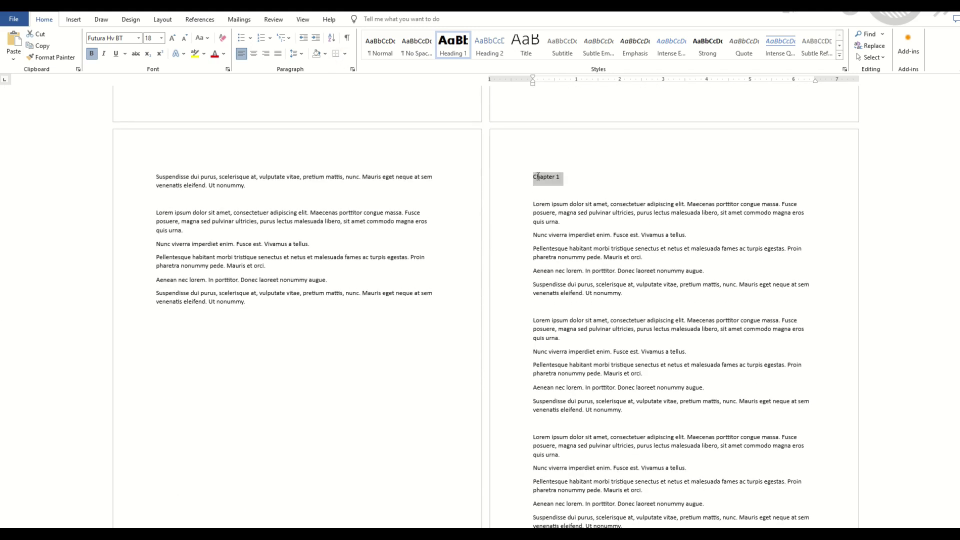
pyautogui.click(446, 54)
pyautogui.click(540, 197)
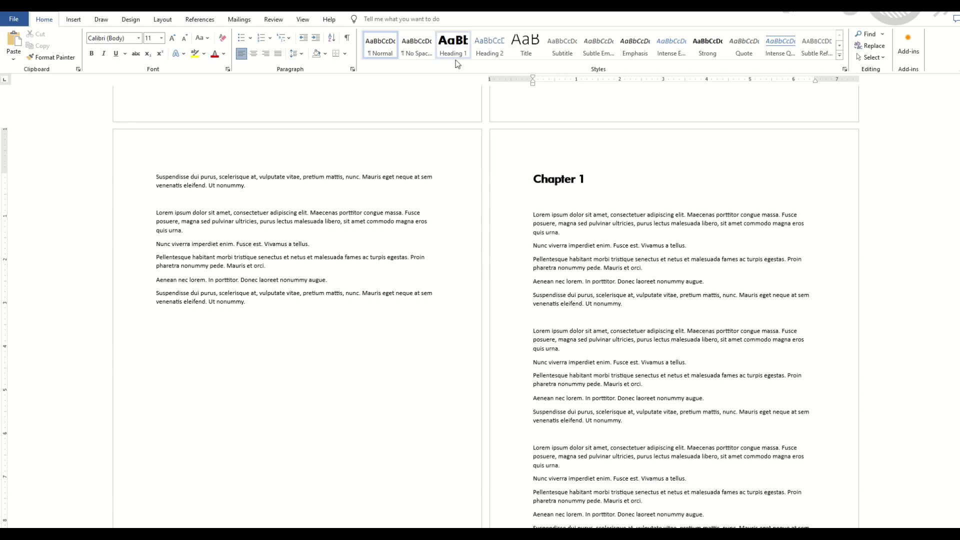
pyautogui.moveTo(547, 216); pyautogui.dragTo(670, 220)
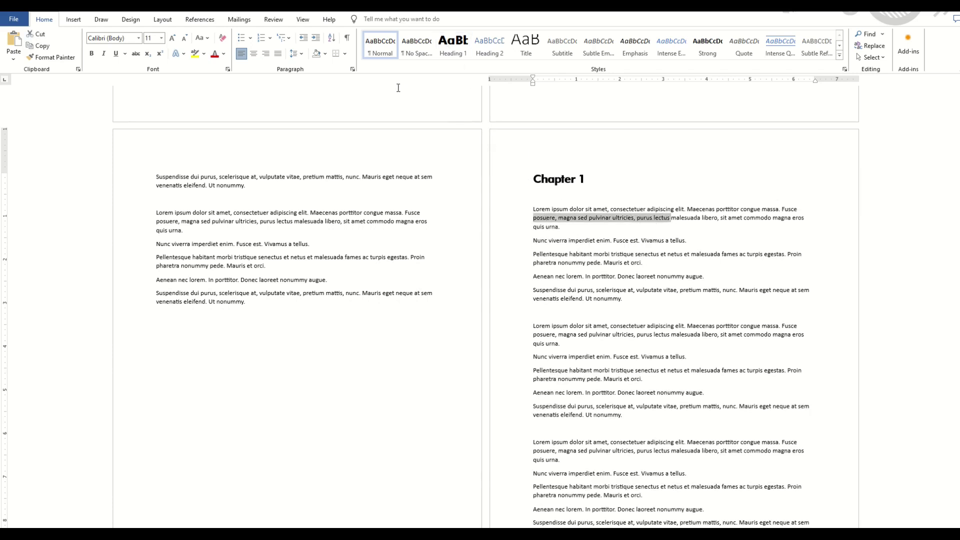
pyautogui.tripleClick(581, 180)
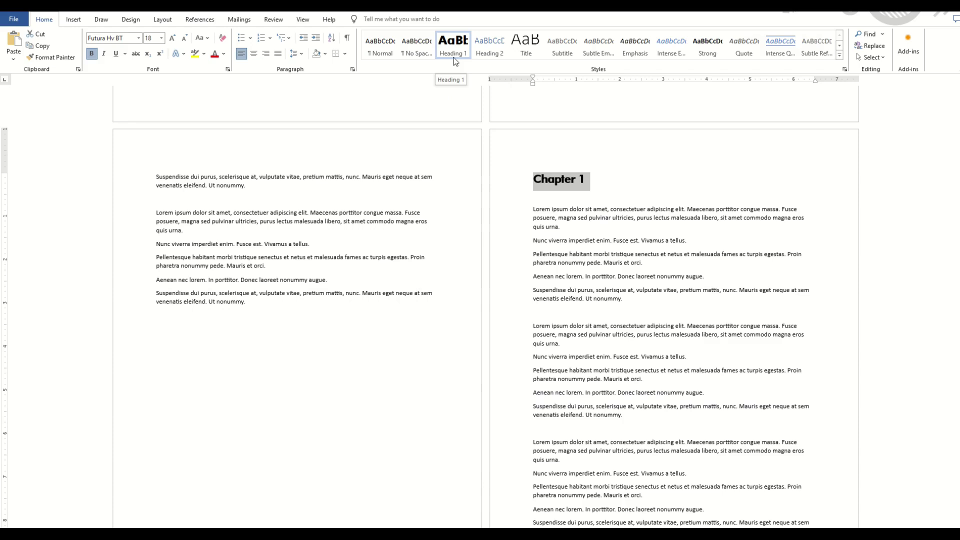
# Apply Heading 1 to the Chapter 2 and Chapter 3 titles with Ctrl+Alt+1.
pyautogui.scroll(-1, 550, 203)
pyautogui.scroll(-10, 552, 205)
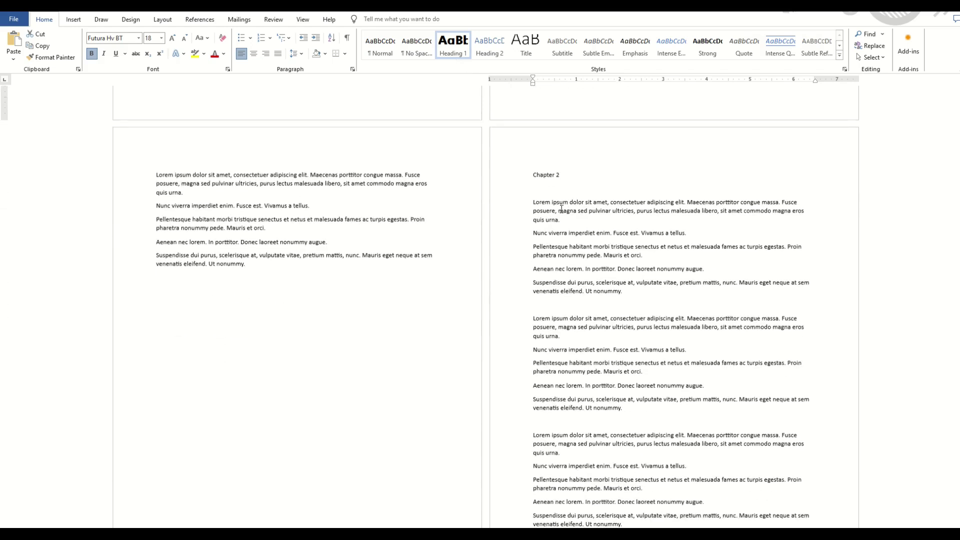
pyautogui.tripleClick(569, 174)
pyautogui.hotkey('ctrl', 'alt', '1')
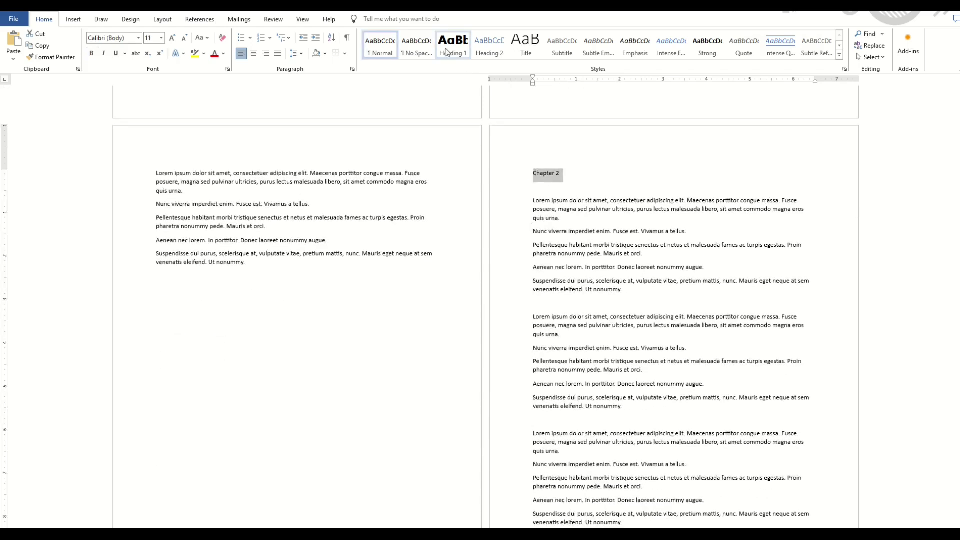
pyautogui.scroll(-10, 571, 236)
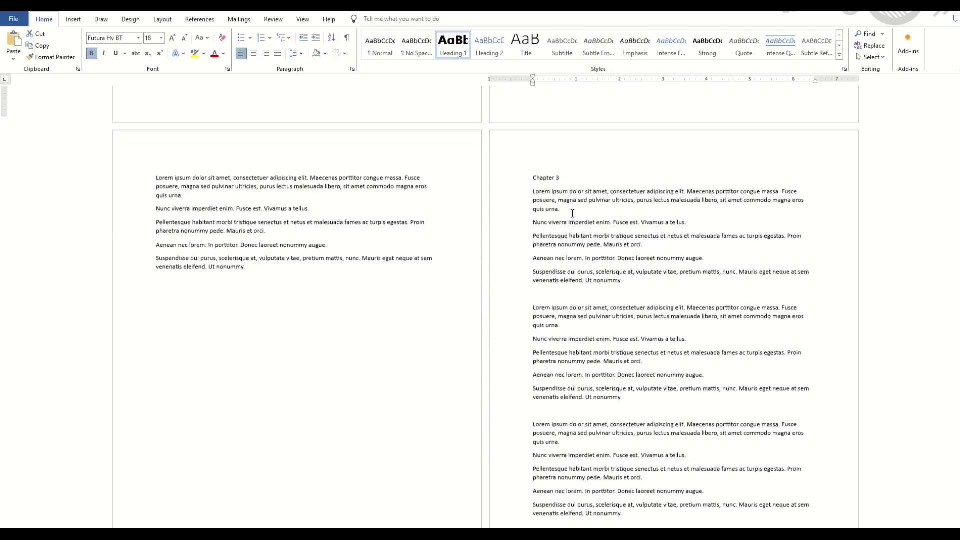
pyautogui.tripleClick(571, 170)
pyautogui.hotkey('ctrl', 'alt', '1')
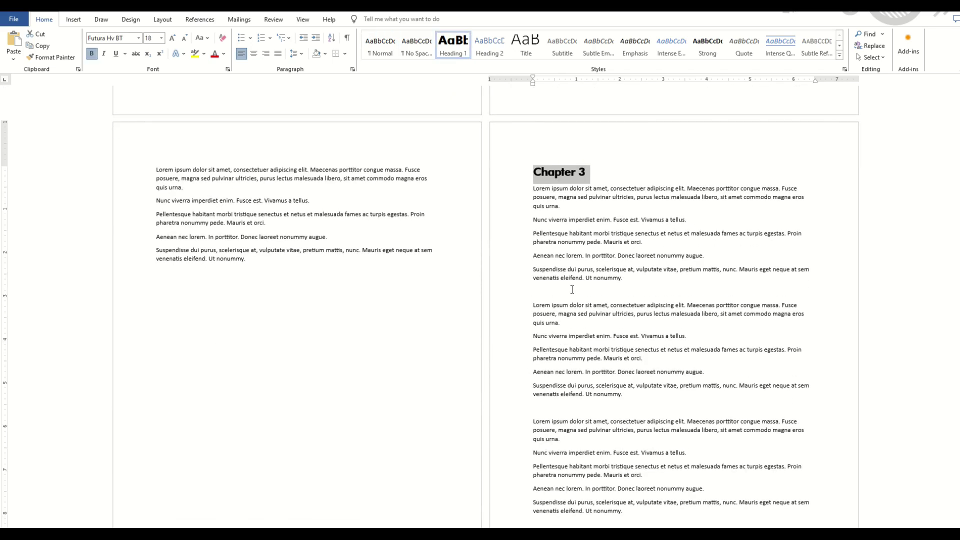
pyautogui.click(591, 309)
pyautogui.scroll(10, 587, 306)
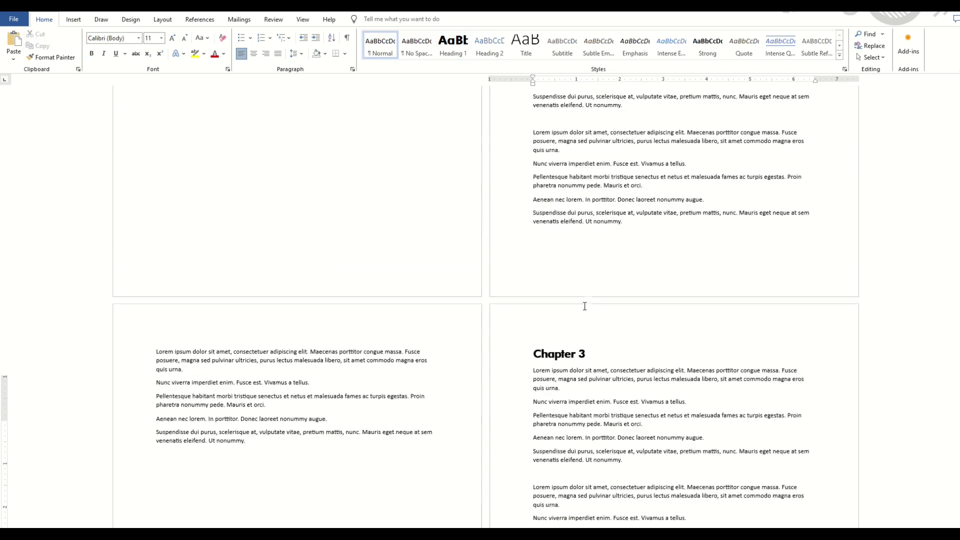
pyautogui.scroll(10, 584, 304)
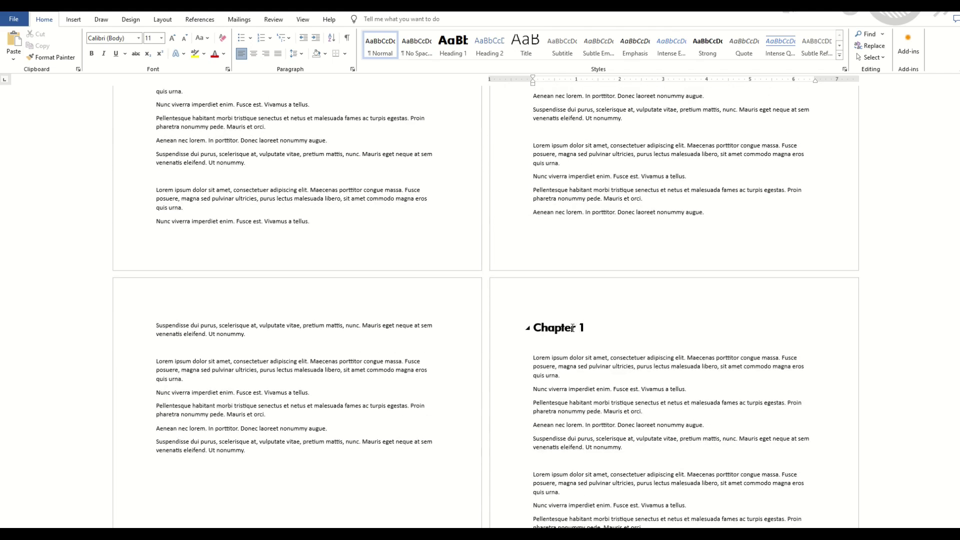
pyautogui.scroll(-3, 563, 393)
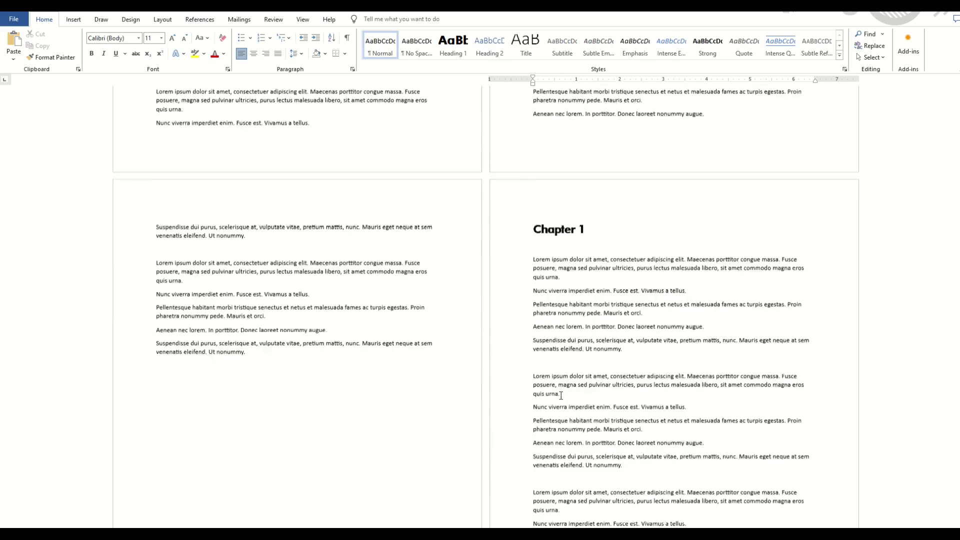
pyautogui.scroll(10, 616, 361)
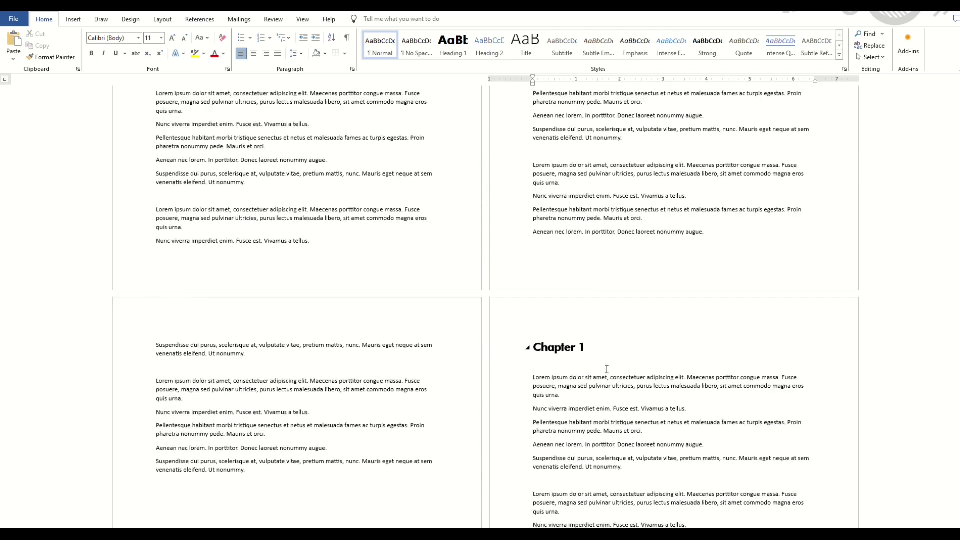
pyautogui.scroll(10, 607, 370)
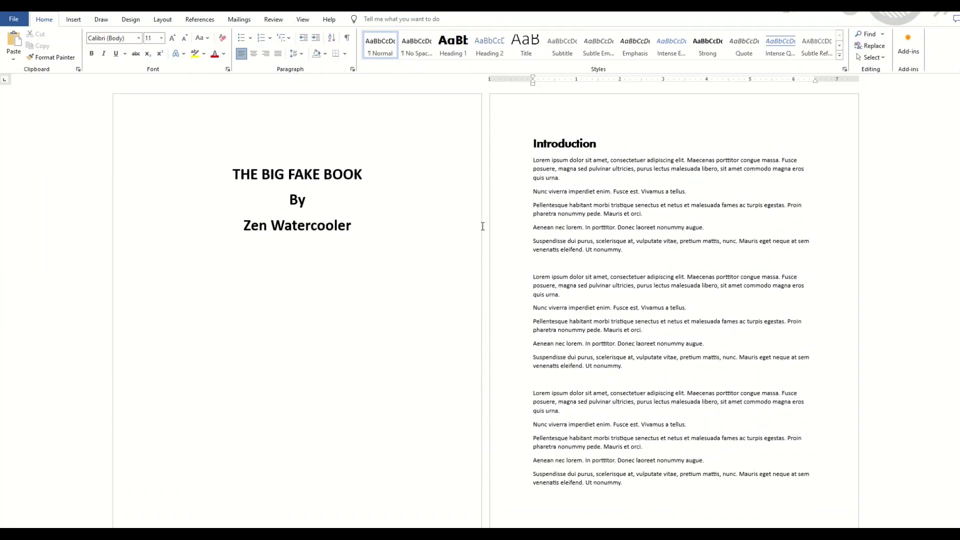
# Insert a page break before Introduction and place the cursor on the new blank page.
pyautogui.click(534, 143)
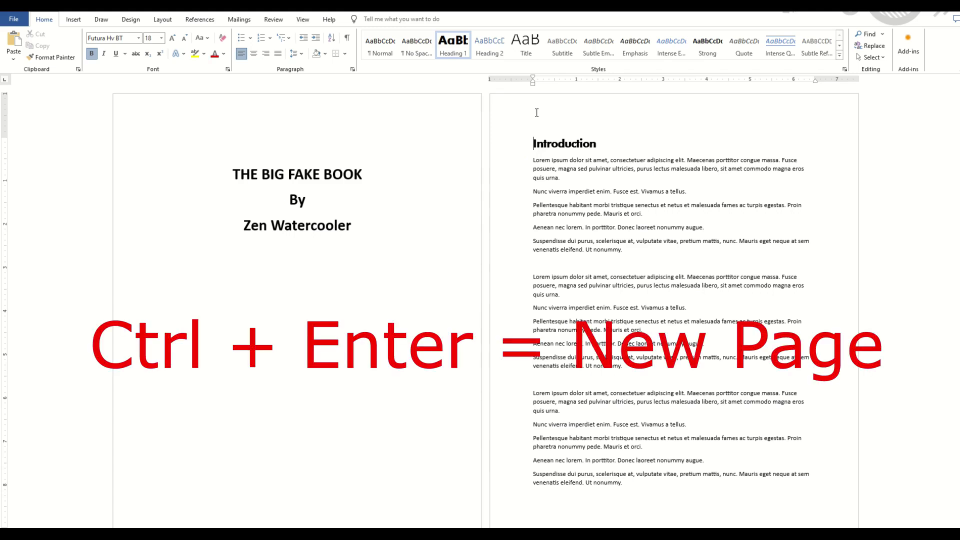
pyautogui.hotkey('ctrl', 'Return')
pyautogui.scroll(5, 535, 112)
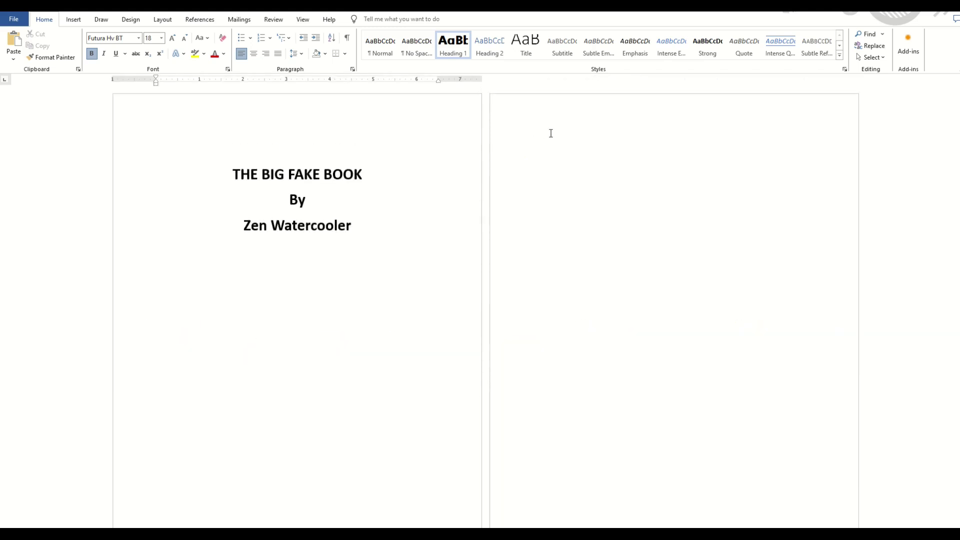
pyautogui.click(566, 169)
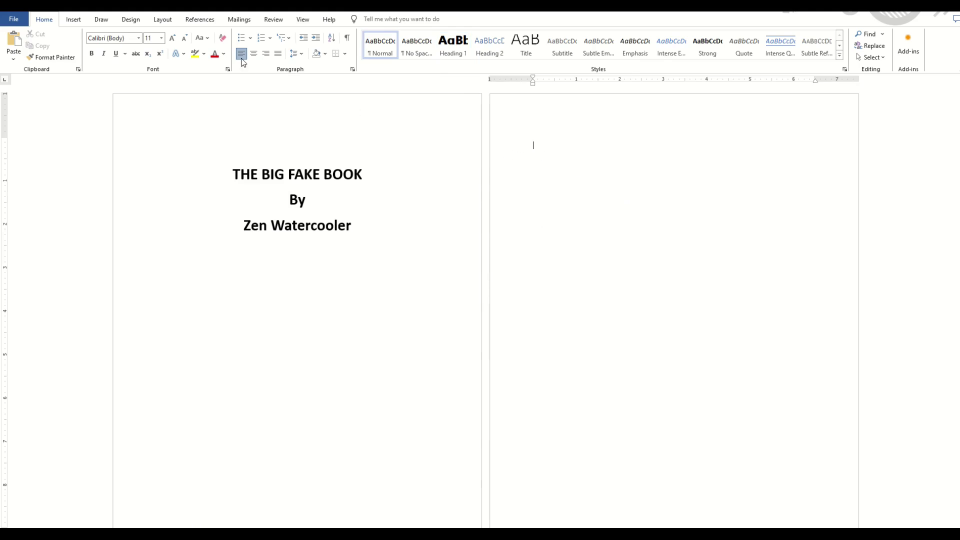
# Insert a Custom Table of Contents with default settings: Introduction 3, Chapters 1–3 on 7, 9, 11.
pyautogui.click(199, 21)
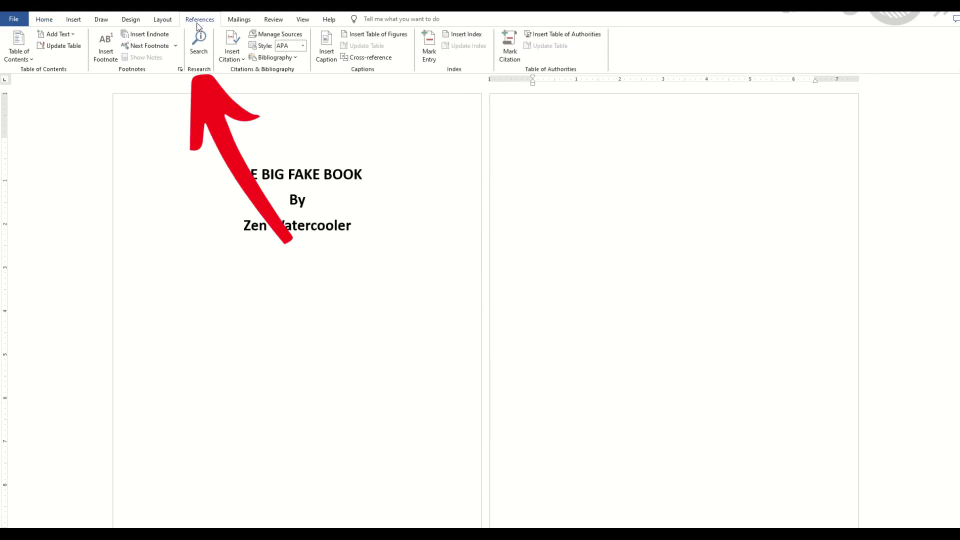
pyautogui.click(19, 50)
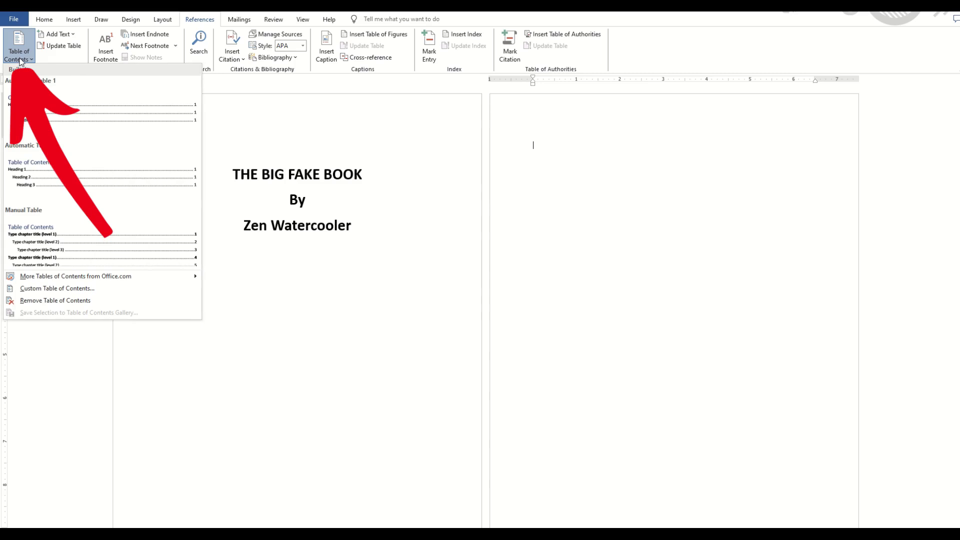
pyautogui.click(45, 289)
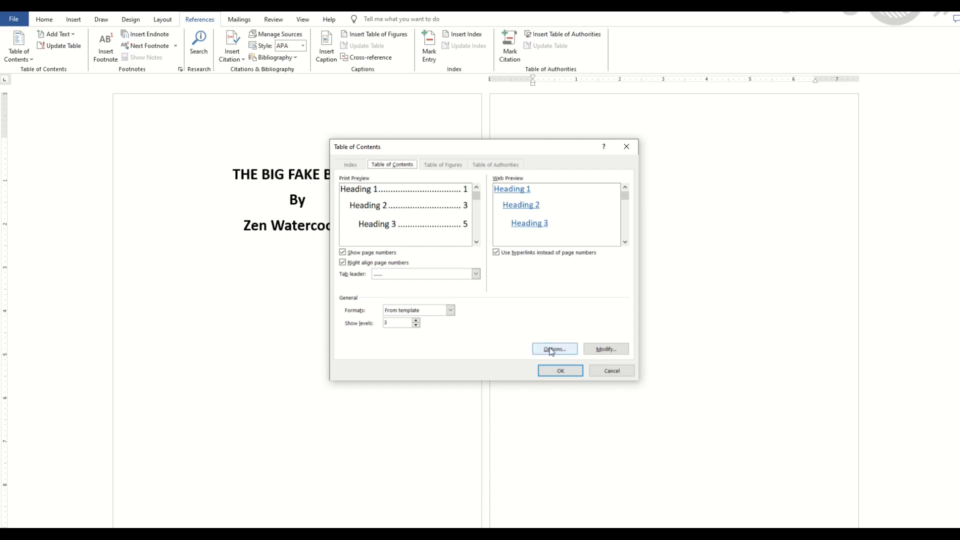
pyautogui.click(561, 372)
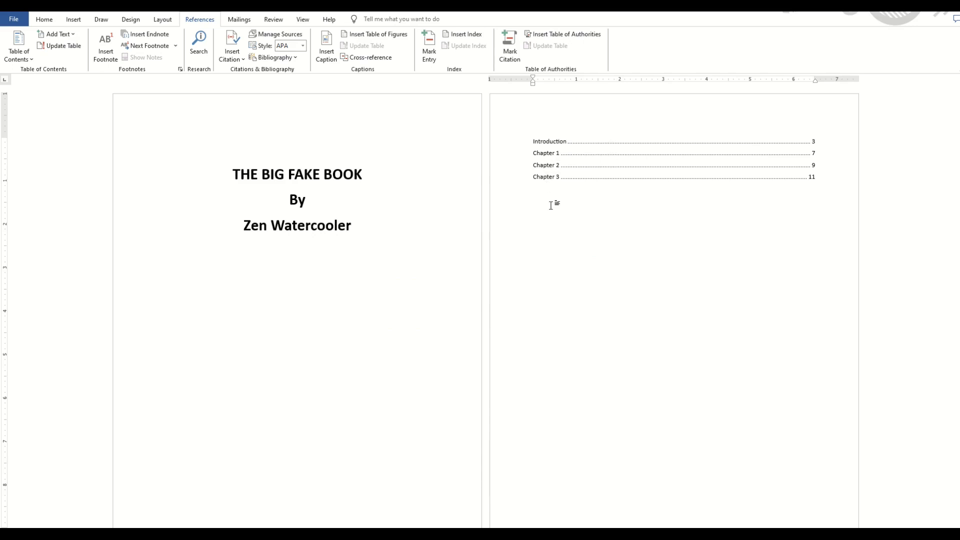
# Apply Heading 1 to the first Lorem ipsum paragraph under Introduction.
pyautogui.scroll(-8, 551, 205)
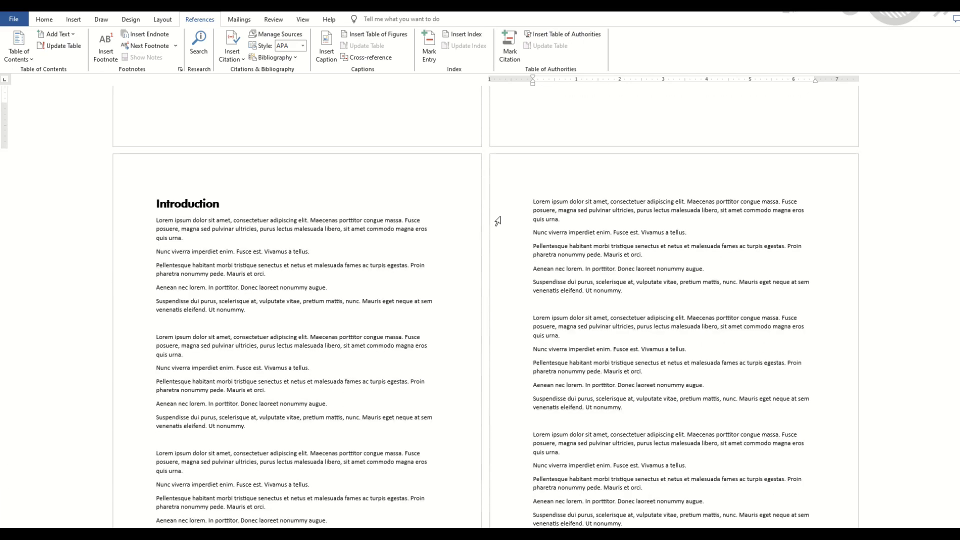
pyautogui.tripleClick(188, 238)
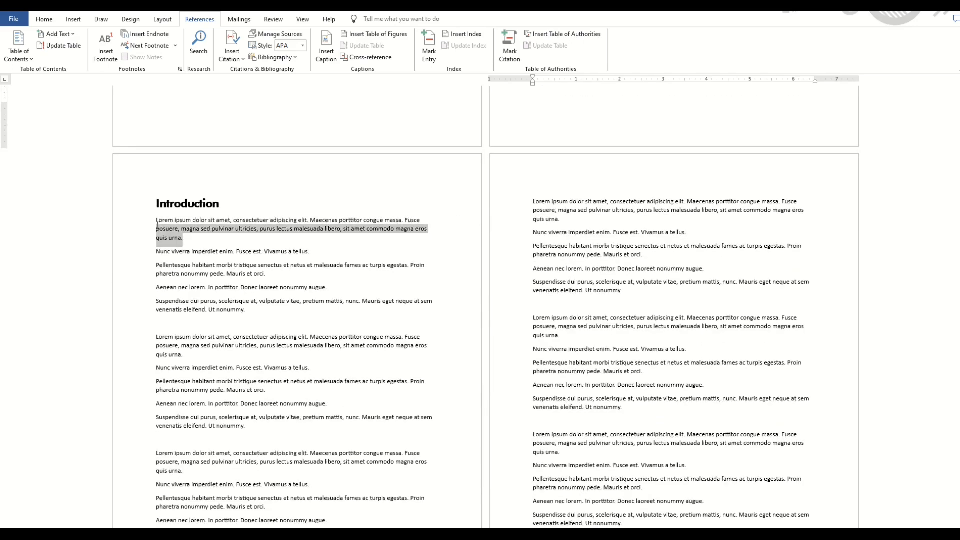
pyautogui.click(44, 19)
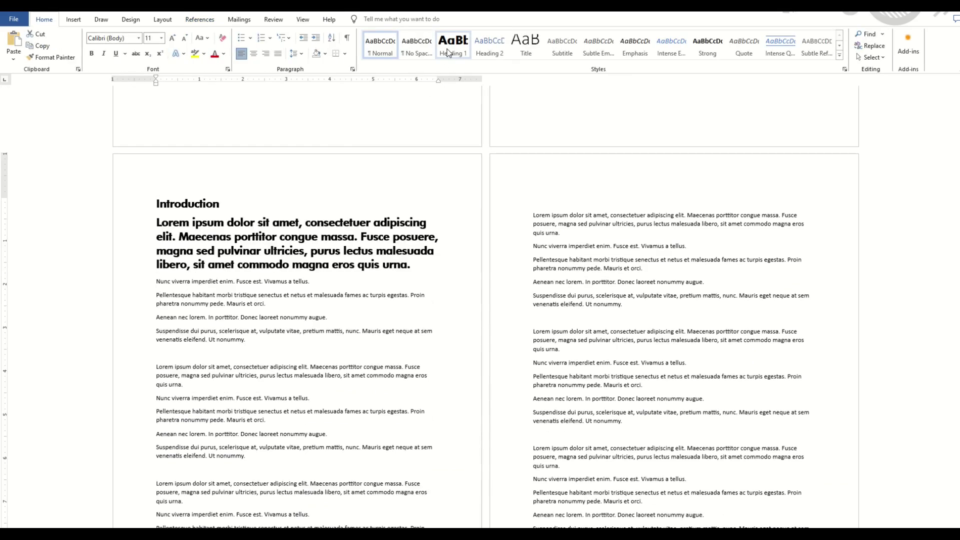
pyautogui.click(448, 50)
pyautogui.click(314, 295)
pyautogui.scroll(10, 226, 245)
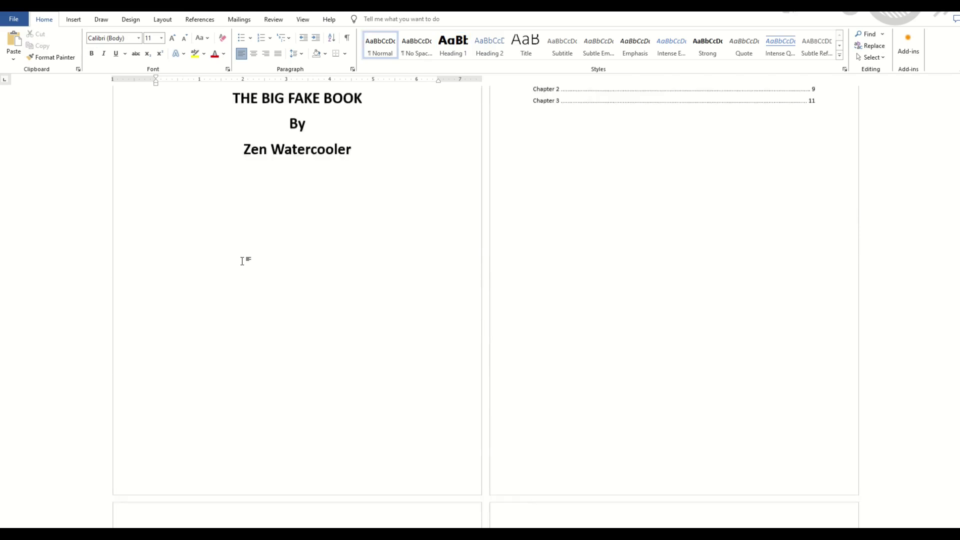
# Update the entire table of contents so it lists the Lorem ipsum heading on page 3.
pyautogui.hotkey('alt', 's')
pyautogui.click(641, 298)
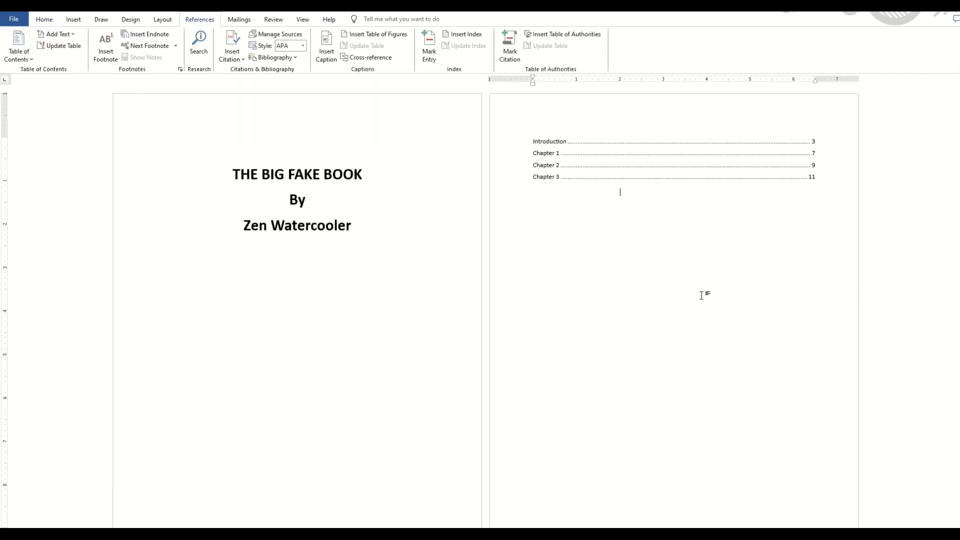
pyautogui.doubleClick(556, 142)
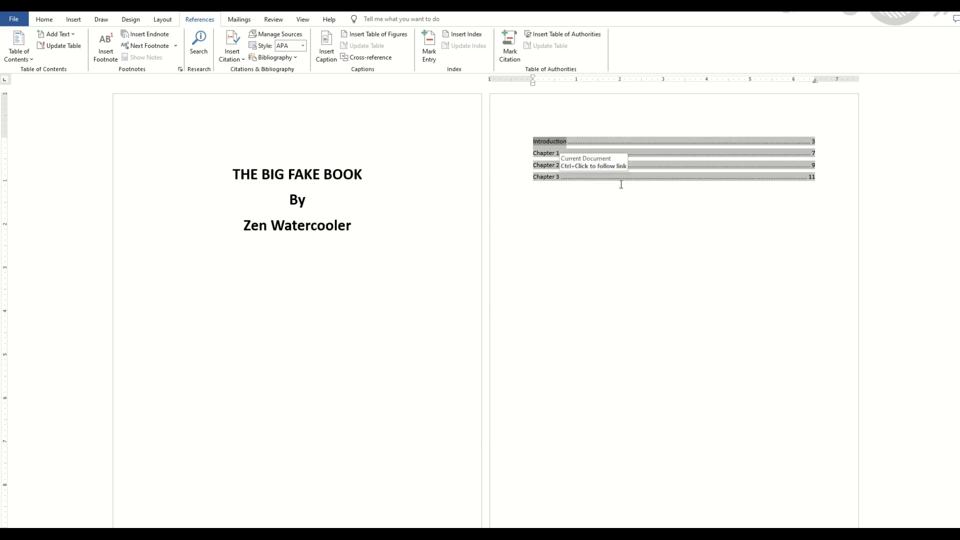
pyautogui.click(19, 48)
pyautogui.click(543, 142)
pyautogui.rightClick(543, 142)
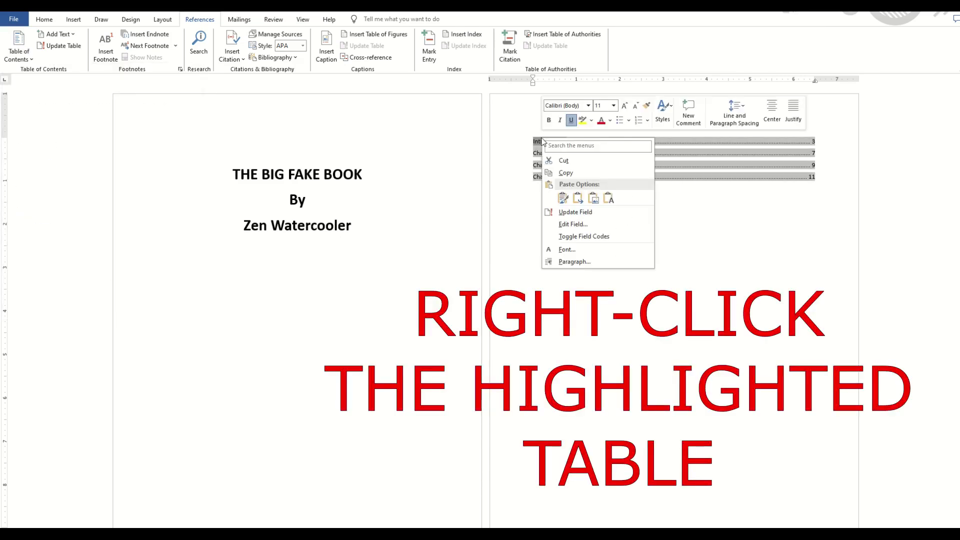
pyautogui.click(567, 213)
pyautogui.click(417, 271)
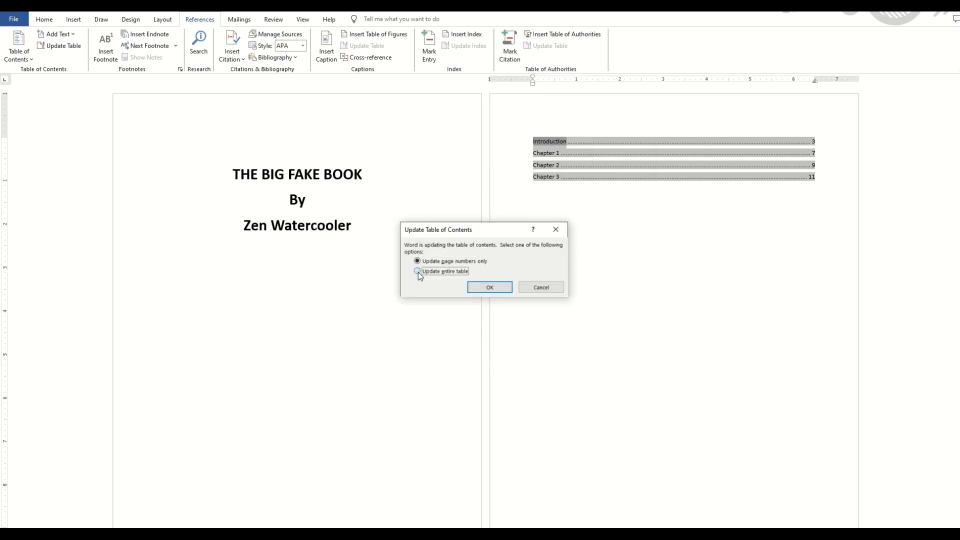
pyautogui.click(485, 289)
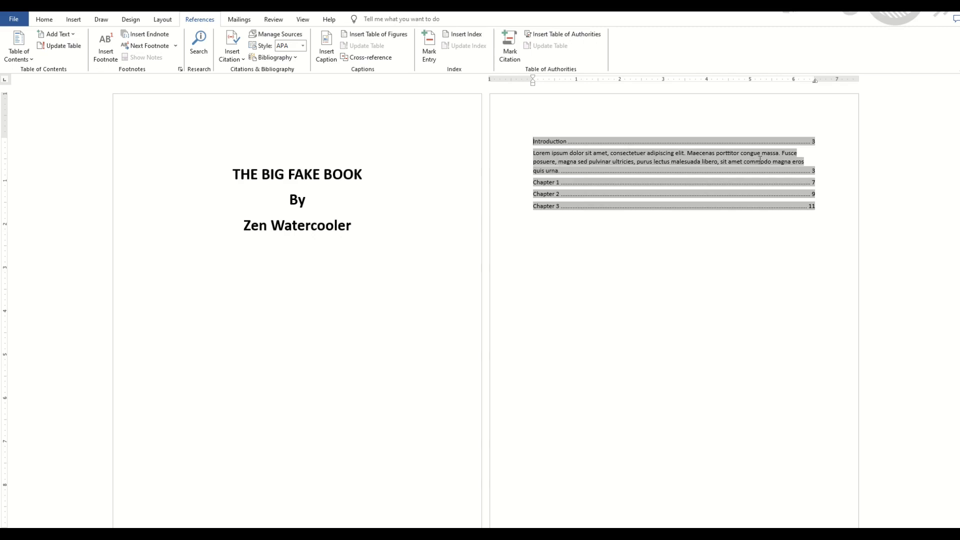
pyautogui.scroll(-10, 541, 165)
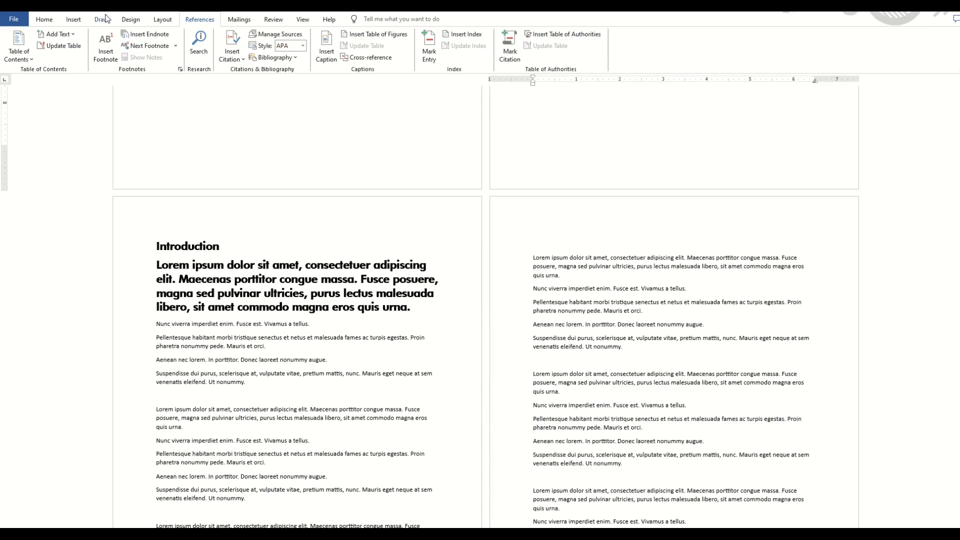
# Set the bold Lorem ipsum paragraph back to the Normal style.
pyautogui.click(44, 19)
pyautogui.click(452, 56)
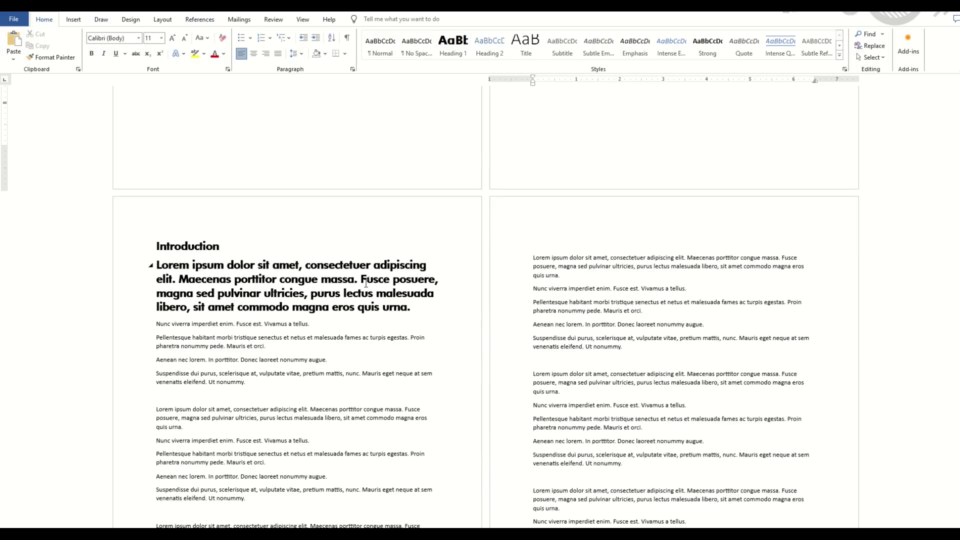
pyautogui.scroll(-1, 280, 307)
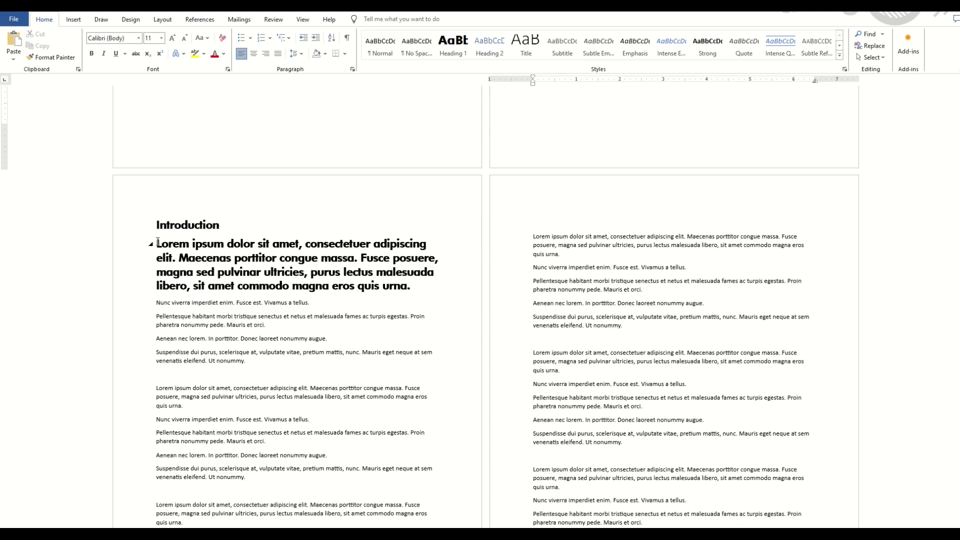
pyautogui.moveTo(157, 242); pyautogui.dragTo(415, 288)
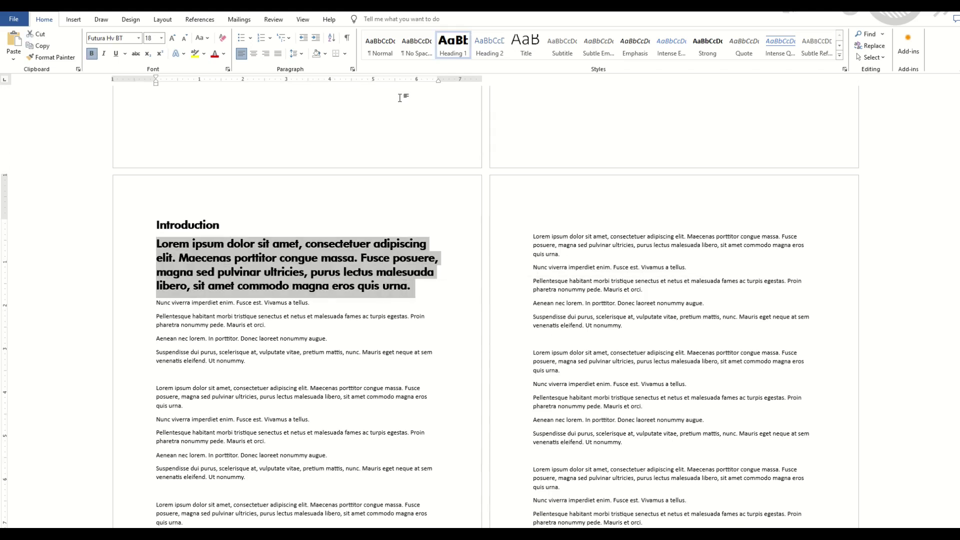
pyautogui.click(381, 48)
pyautogui.click(194, 226)
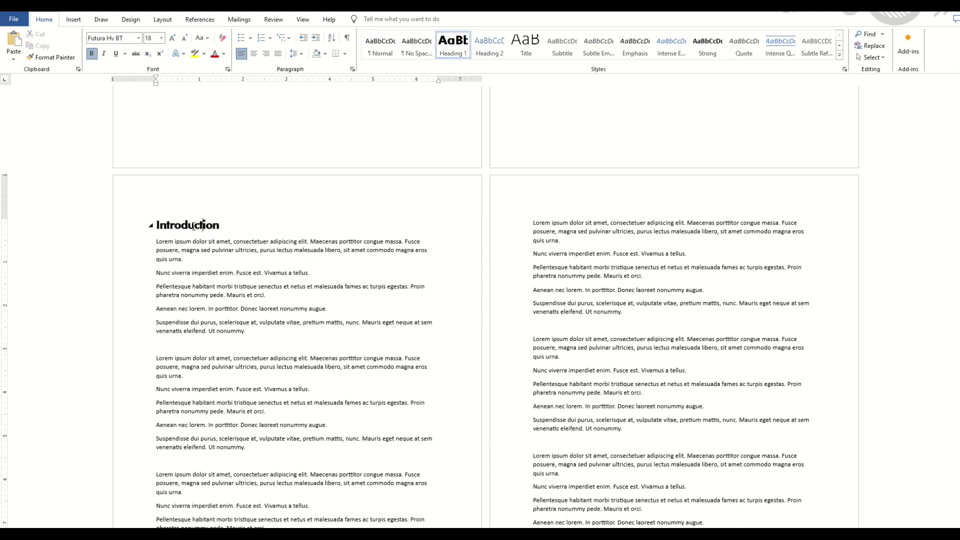
pyautogui.scroll(8, 208, 234)
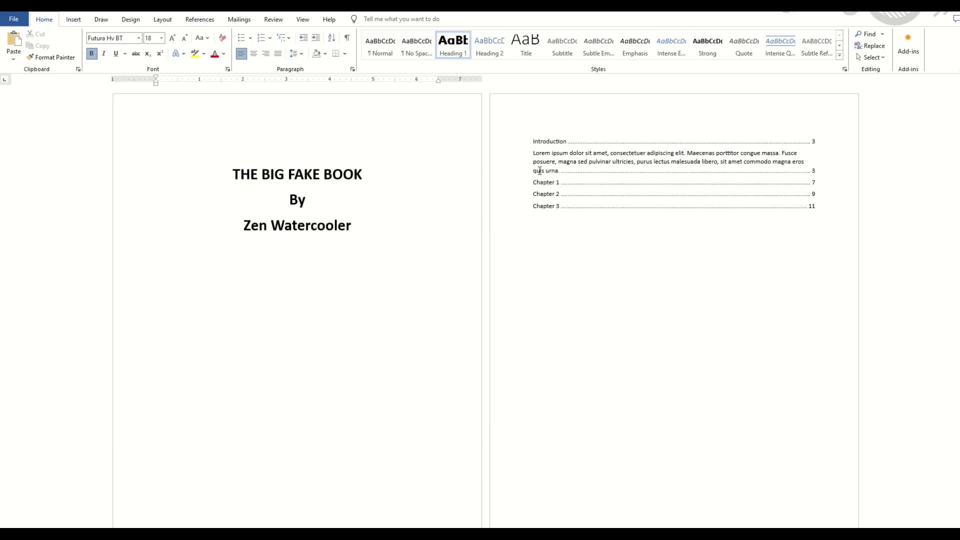
# Update the entire table of contents so it lists only Introduction and Chapters 1–3.
pyautogui.click(540, 171)
pyautogui.moveTo(534, 141); pyautogui.dragTo(645, 194)
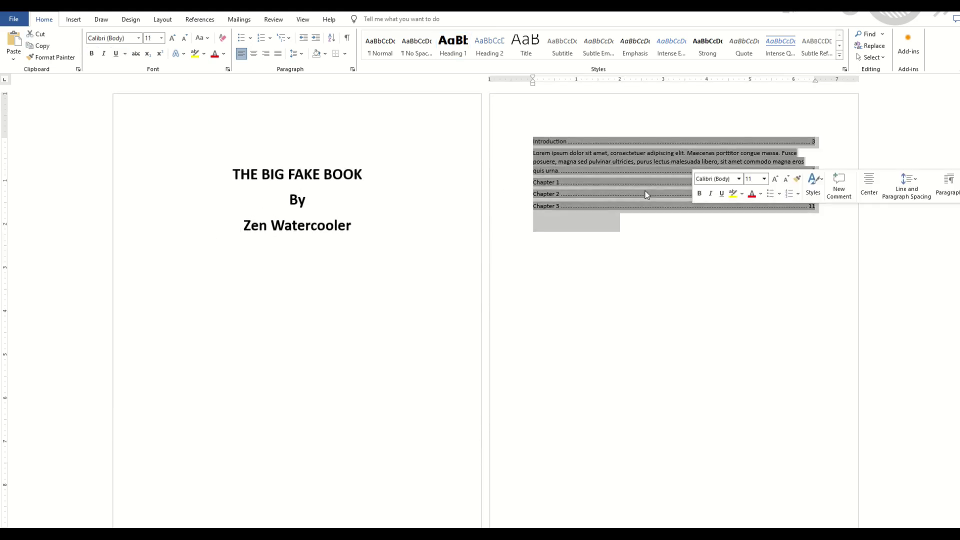
pyautogui.rightClick(566, 159)
pyautogui.click(602, 232)
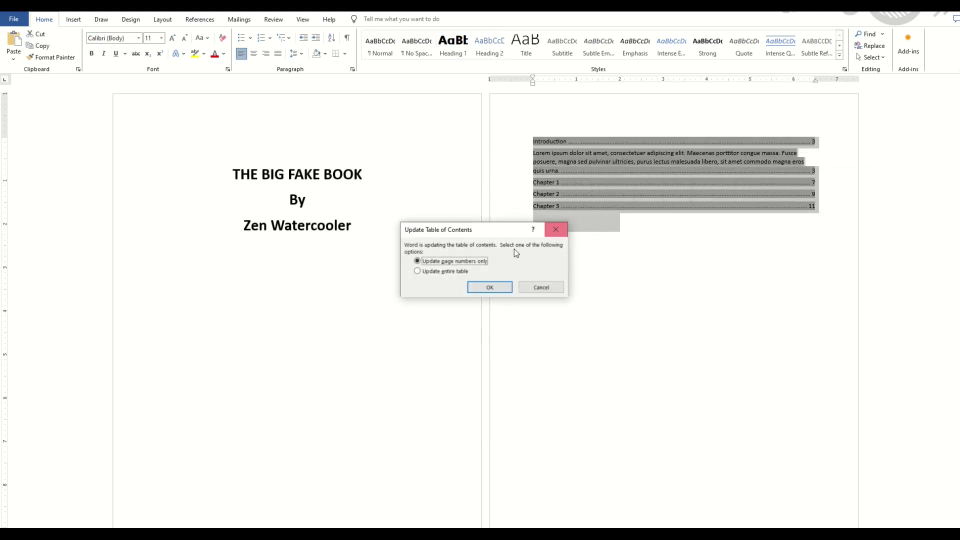
pyautogui.click(422, 271)
pyautogui.click(480, 287)
pyautogui.click(548, 216)
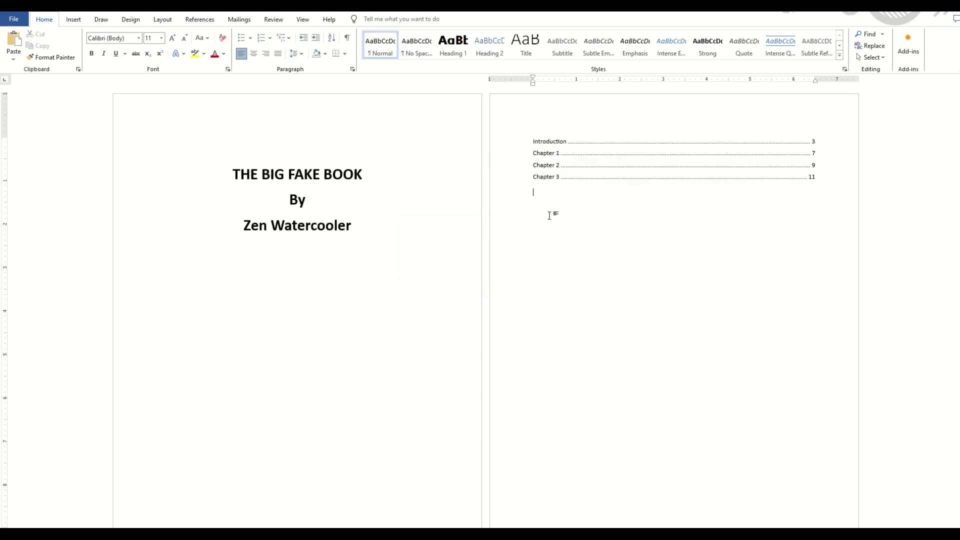
pyautogui.scroll(-5, 517, 223)
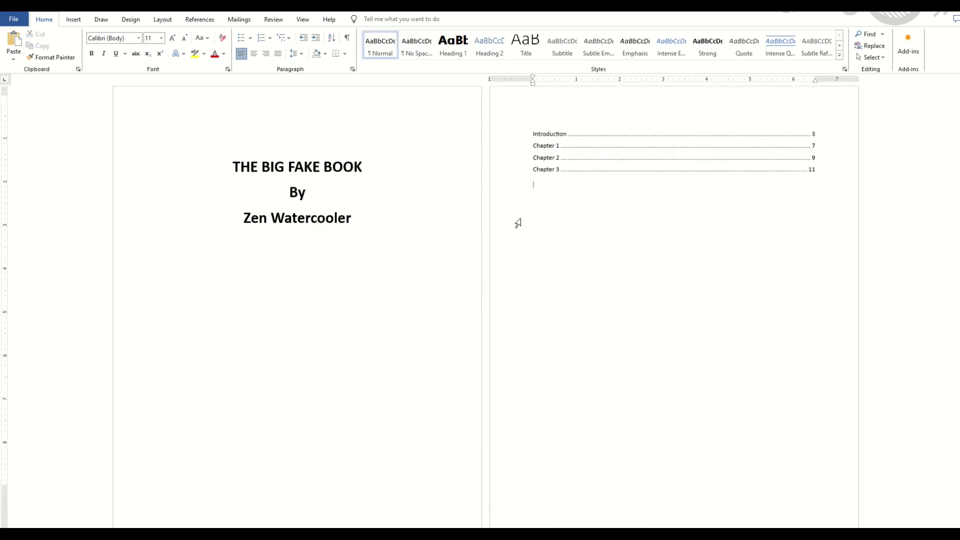
pyautogui.scroll(-5, 288, 341)
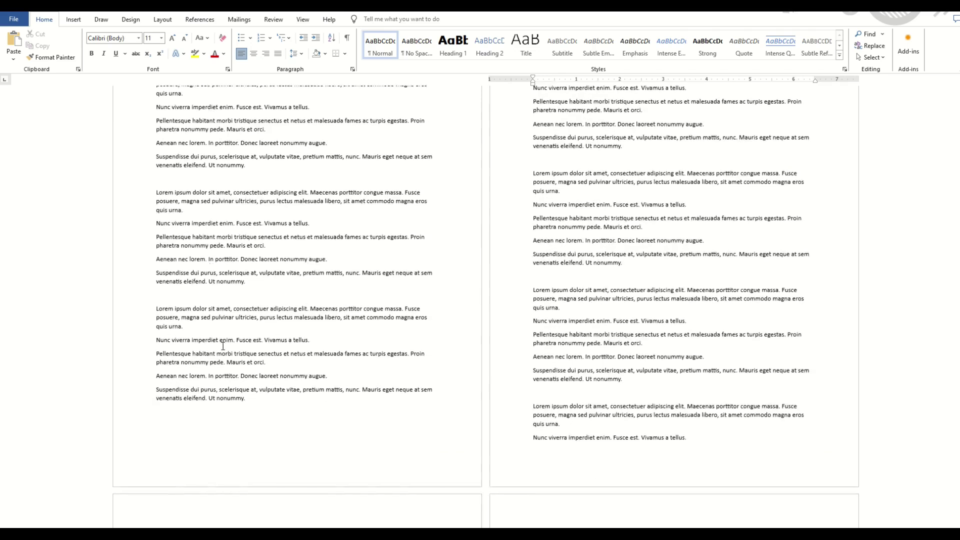
pyautogui.scroll(3, 276, 418)
pyautogui.scroll(8, 305, 340)
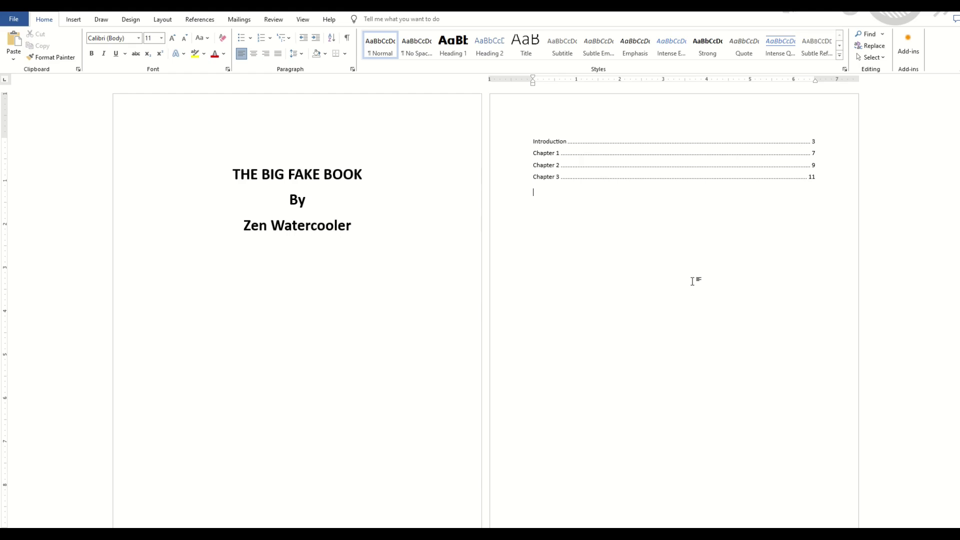
pyautogui.click(692, 281)
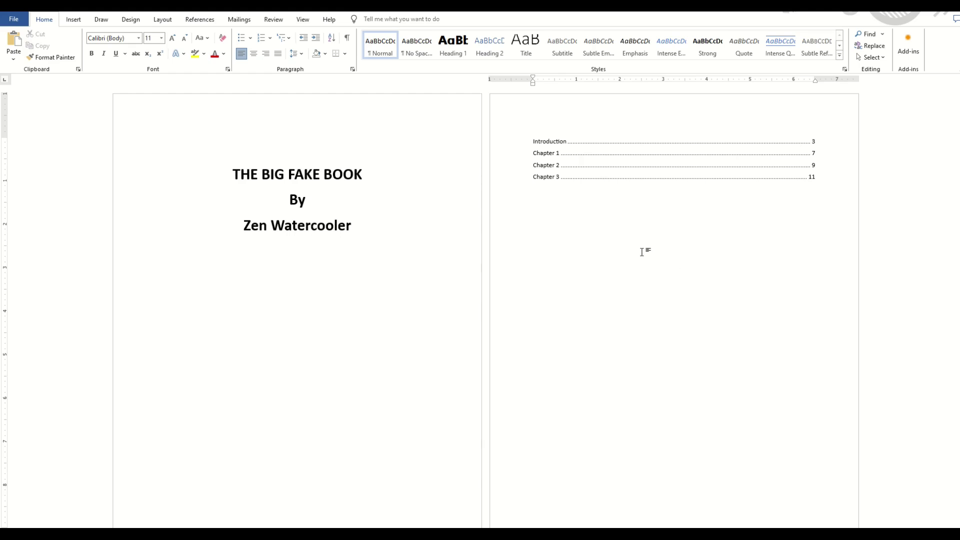